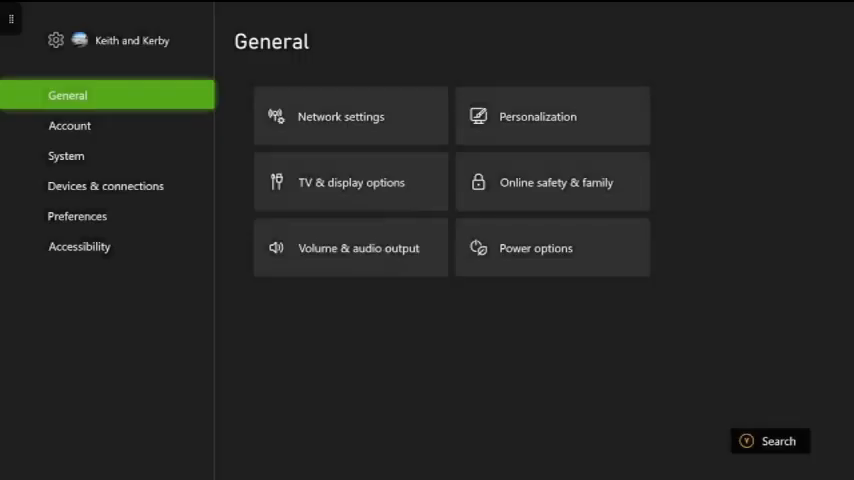
Go to Devices & connections and enter the console's Remote features settings.
{"action": "key", "text": "Down"}
{"action": "key", "text": "Down"}
{"action": "key", "text": "Down"}
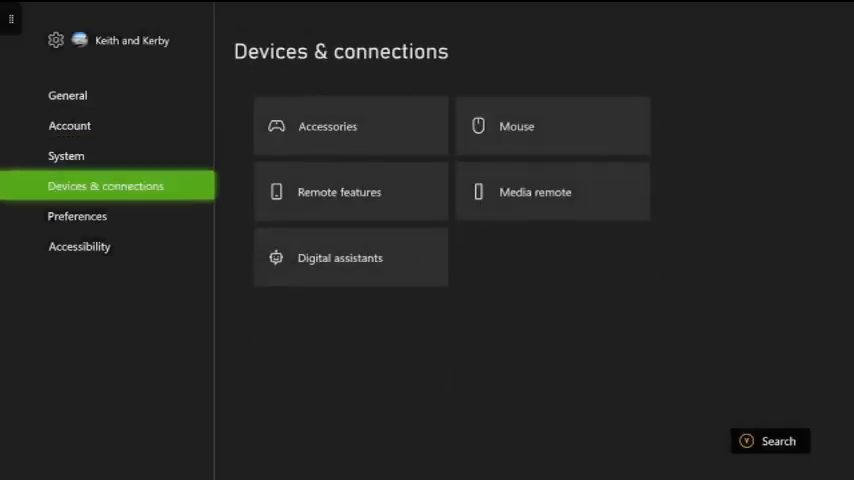
{"action": "key", "text": "Right"}
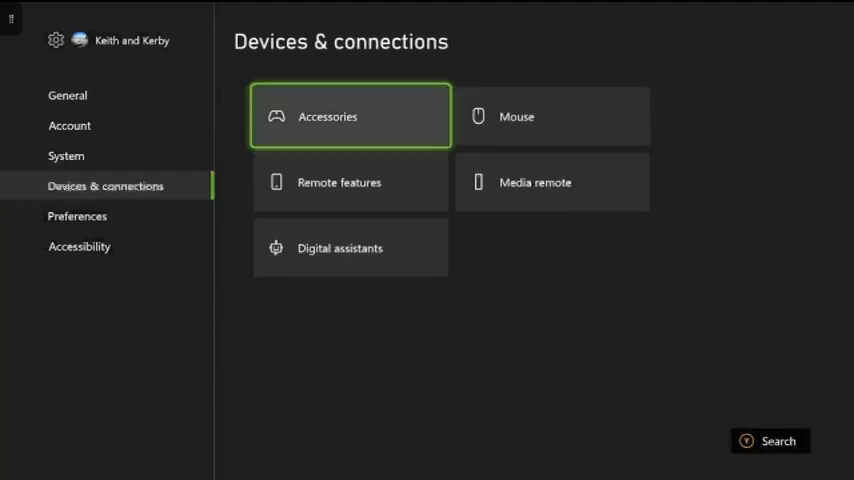
{"action": "key", "text": "Down"}
{"action": "key", "text": "Return"}
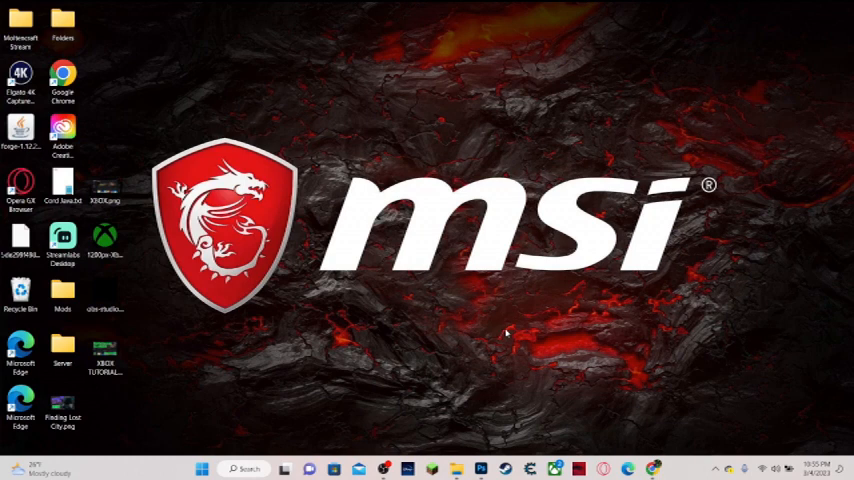
Search Windows for xbox and launch the Xbox app to its Game Pass home.
{"action": "left_click", "coordinate": [245, 468]}
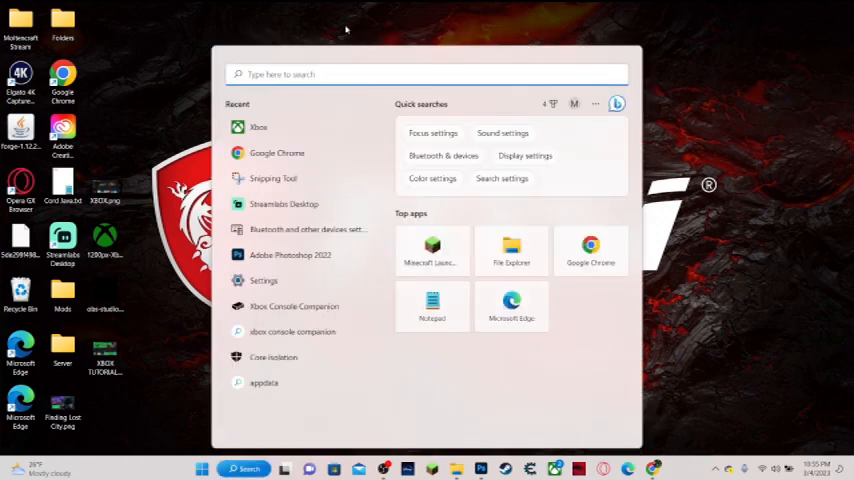
{"action": "type", "text": "x"}
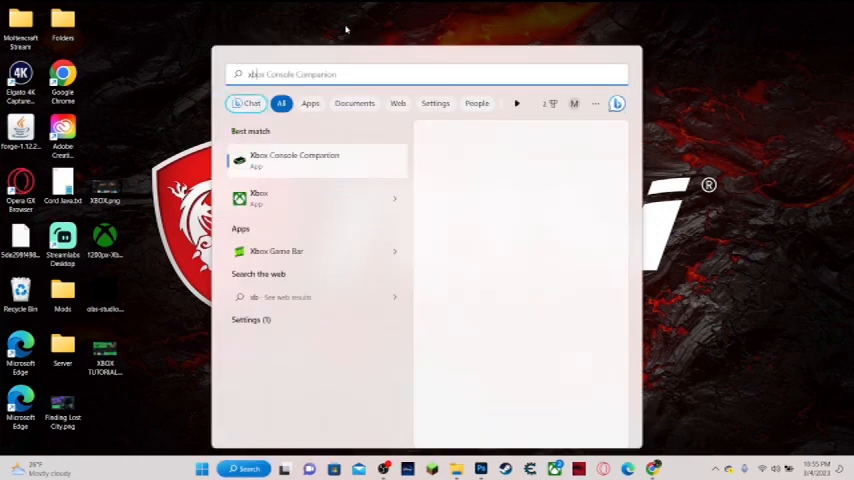
{"action": "type", "text": "box"}
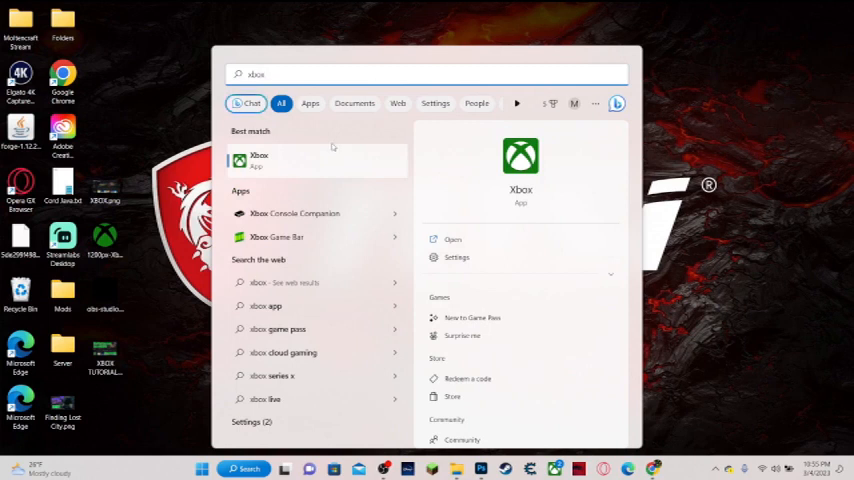
{"action": "left_click", "coordinate": [332, 155]}
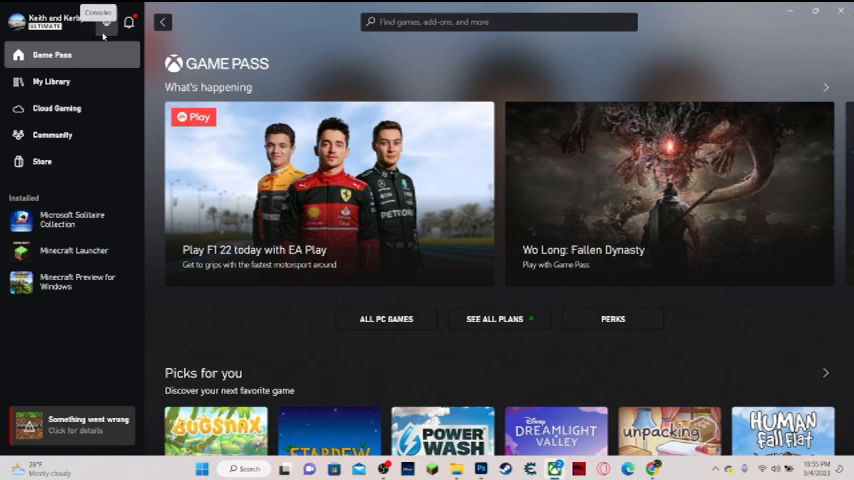
Start remote play on the XBOX console and move focus across its home tiles, ending on GTA.
{"action": "left_click", "coordinate": [105, 24]}
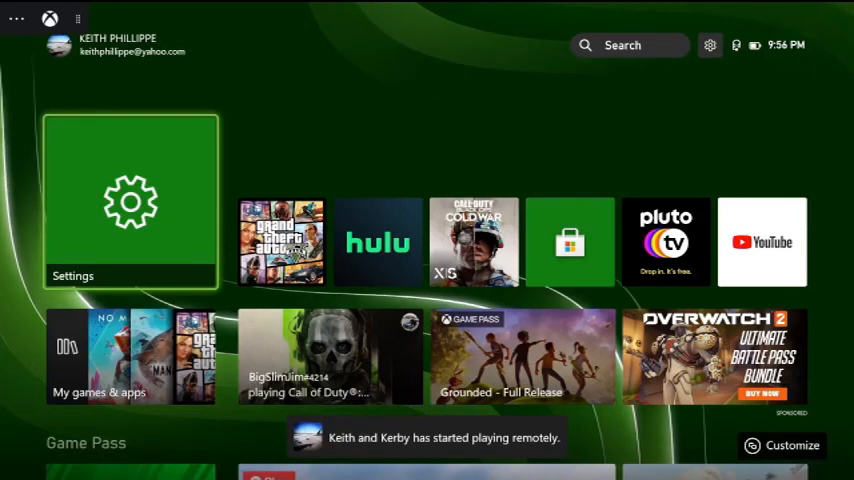
{"action": "key", "text": "Right"}
{"action": "key", "text": "Right"}
{"action": "key", "text": "Left"}
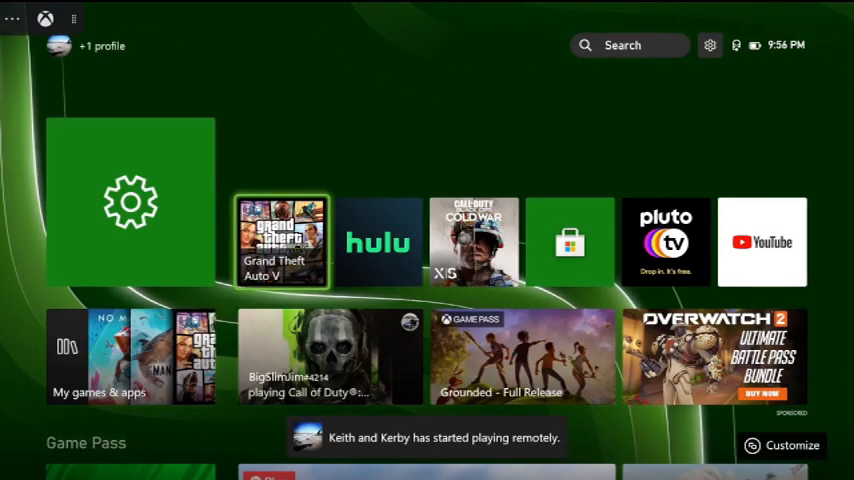
{"action": "key", "text": "Right"}
{"action": "key", "text": "Right"}
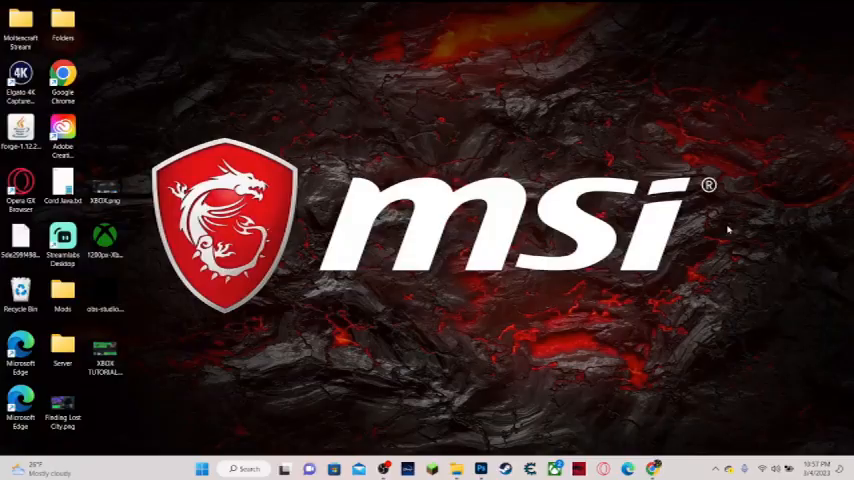
From the desktop, launch Microsoft Store and search it for xbox, showing the Xbox app as installed.
{"action": "key", "text": "super+d"}
{"action": "left_click", "coordinate": [334, 468]}
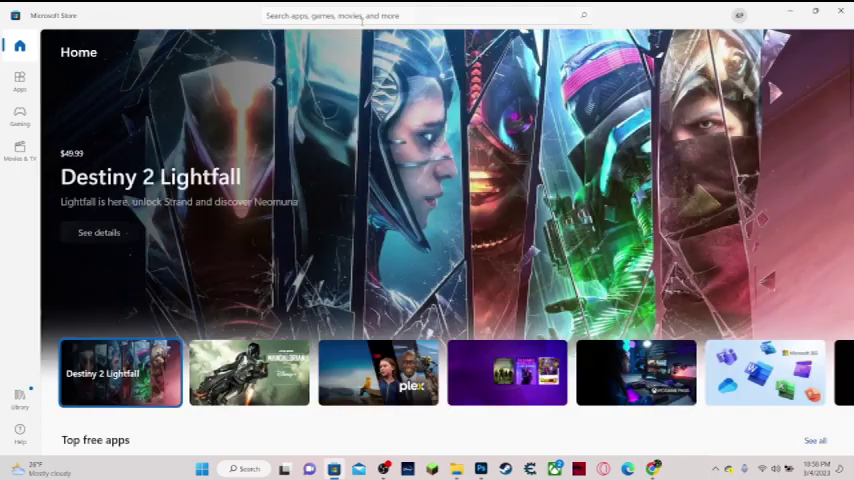
{"action": "left_click", "coordinate": [350, 15]}
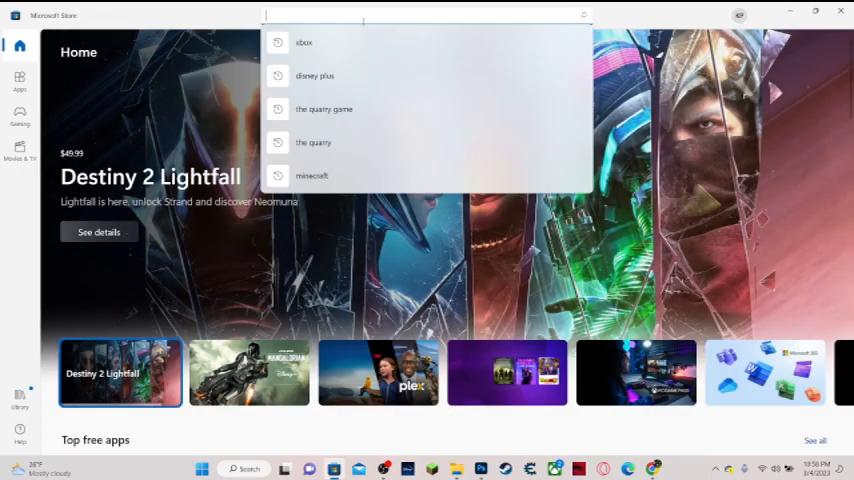
{"action": "type", "text": "xbox"}
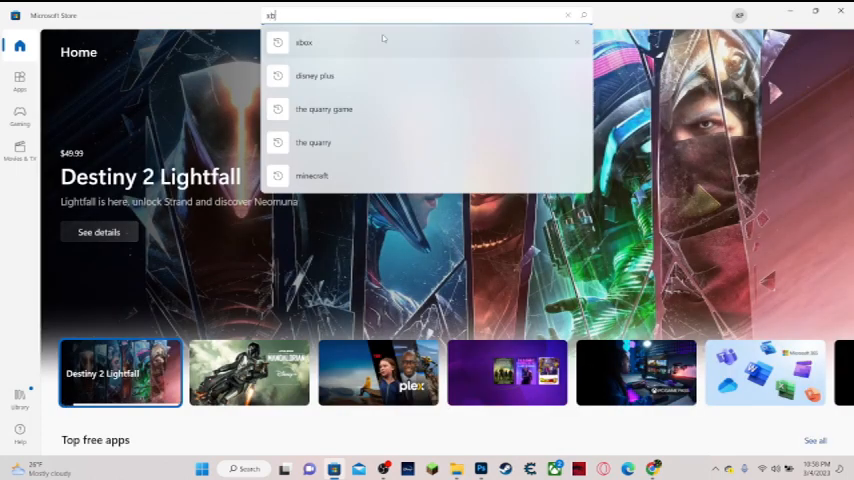
{"action": "key", "text": "Return"}
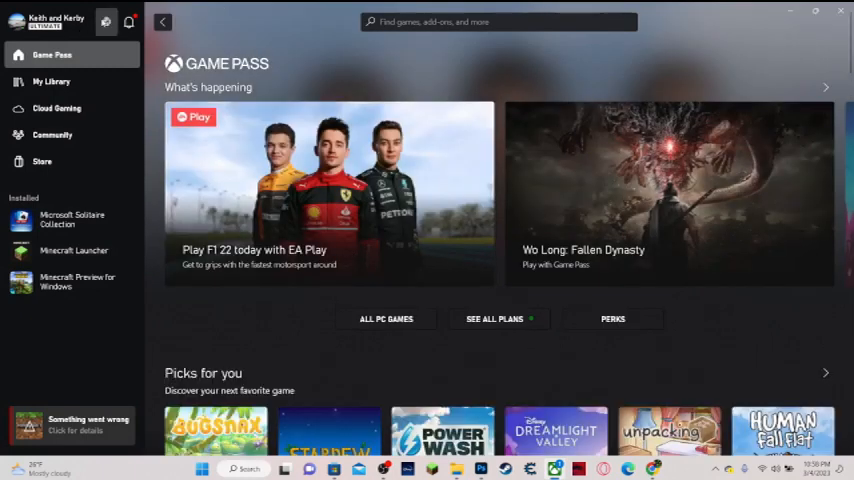
From the Consoles list, start remote play on the XBOX console.
{"action": "left_click", "coordinate": [106, 21]}
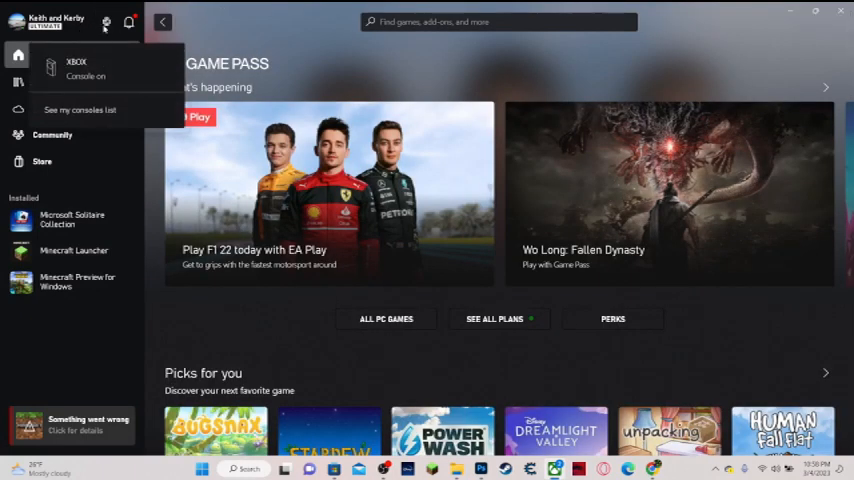
{"action": "left_click", "coordinate": [97, 64]}
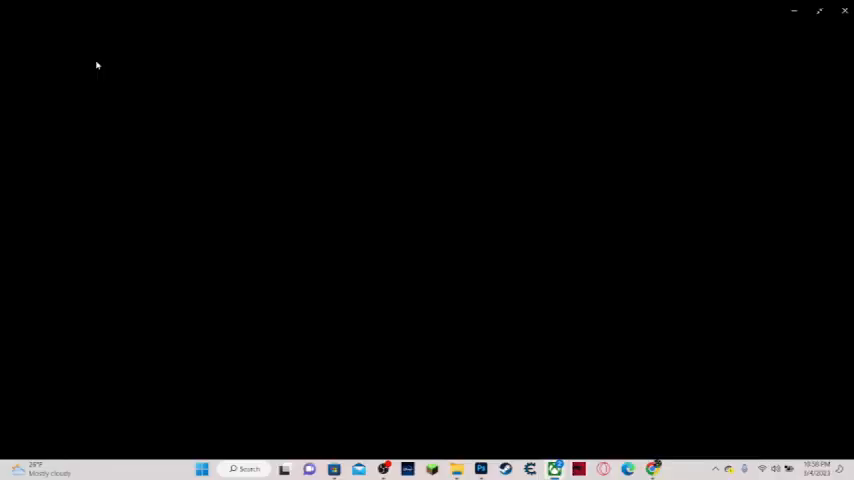